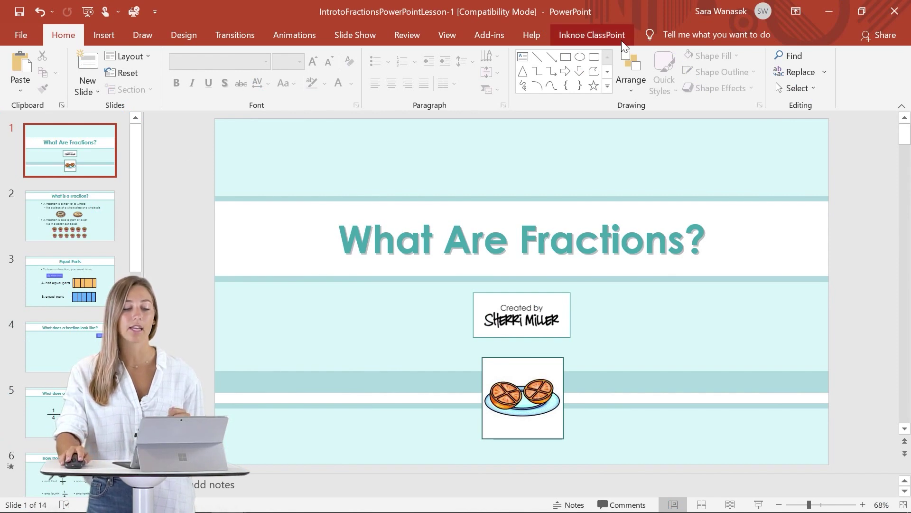
Review ClassPoint's fourth-pen colours and whiteboard backgrounds, then present the deck in Reading View
{"action": "left_click", "coordinate": [621, 36]}
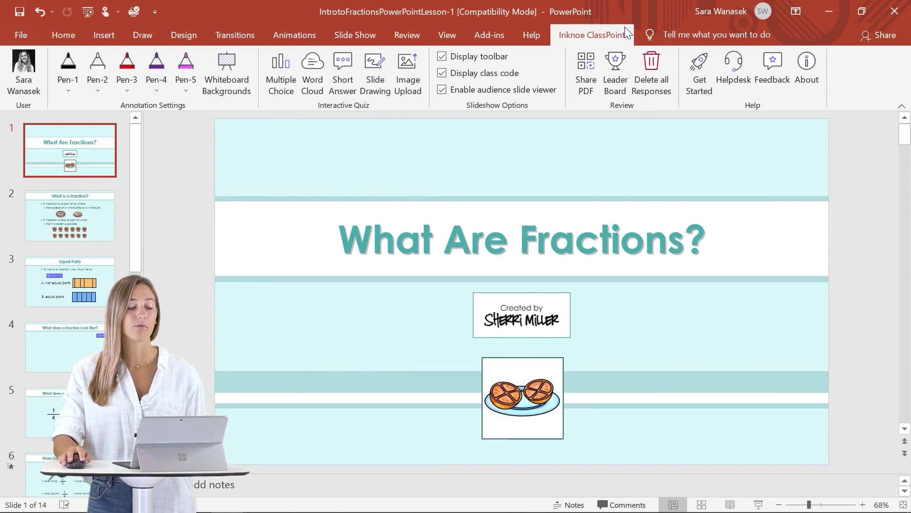
{"action": "left_click", "coordinate": [158, 81]}
{"action": "left_click", "coordinate": [235, 74]}
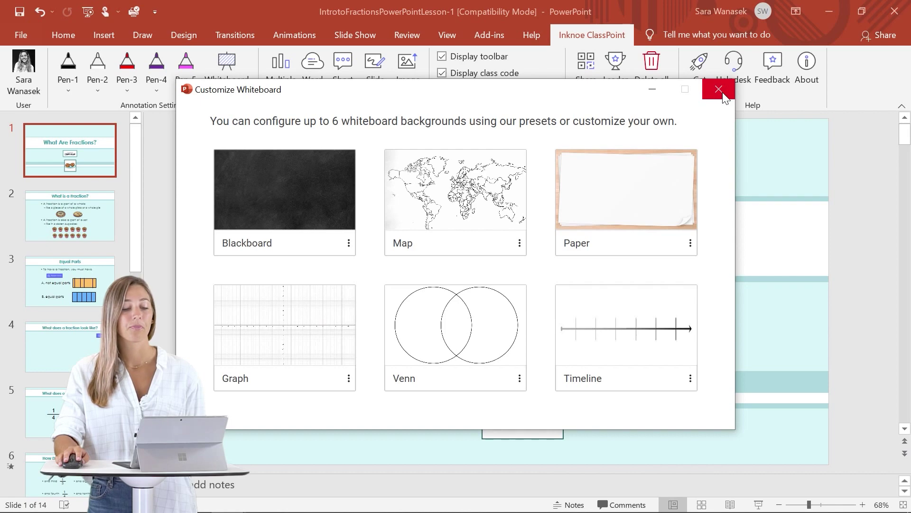
{"action": "left_click", "coordinate": [718, 89]}
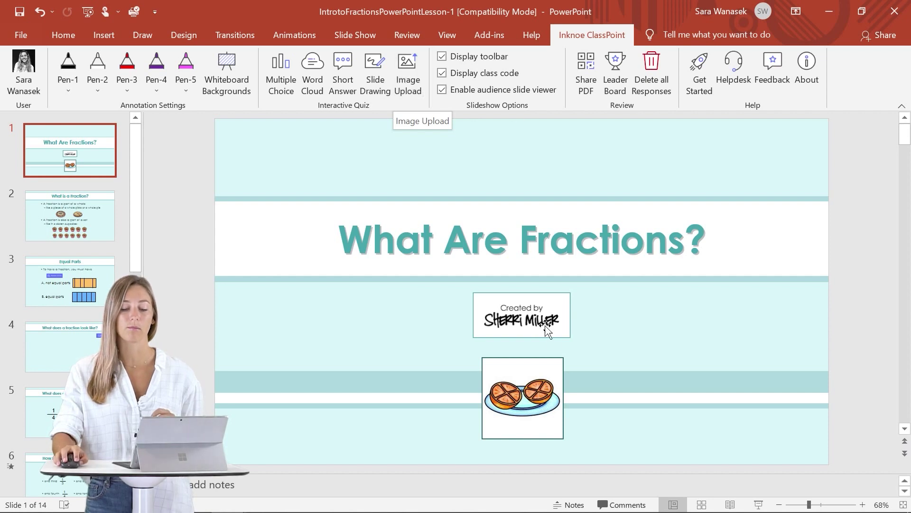
{"action": "left_click", "coordinate": [735, 507]}
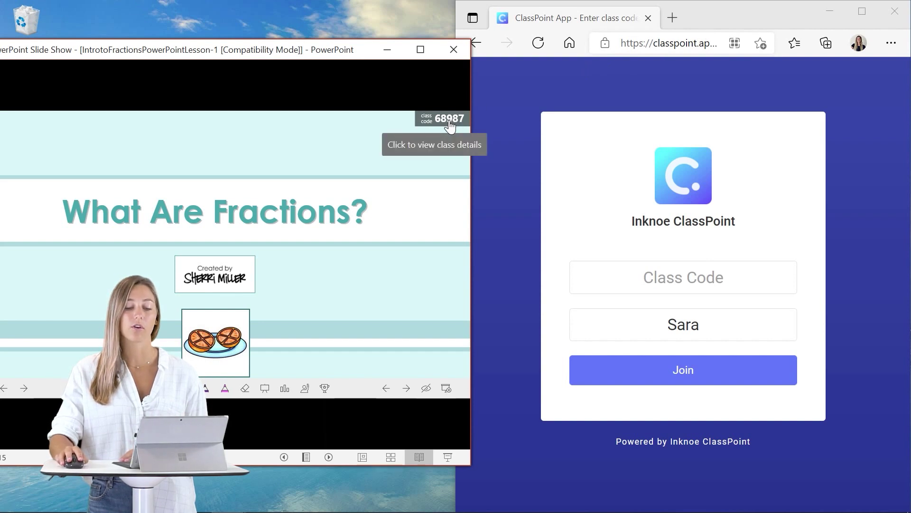
{"action": "left_click", "coordinate": [643, 280]}
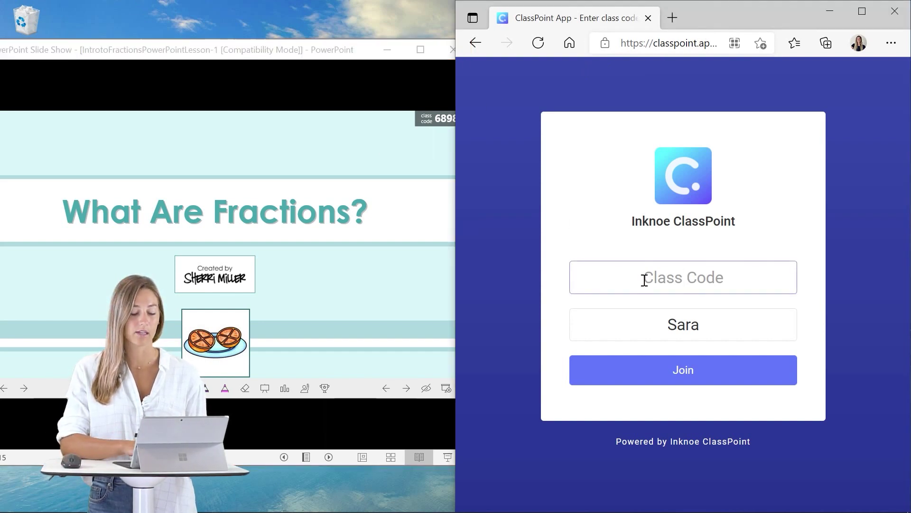
{"action": "left_click", "coordinate": [633, 374]}
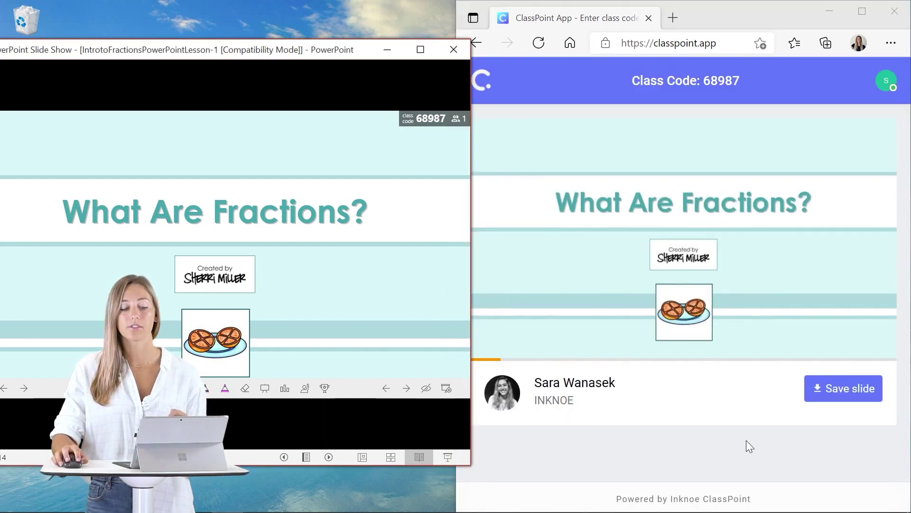
Advance to the Equal Parts slide and launch its multiple-choice question
{"action": "left_click", "coordinate": [405, 389]}
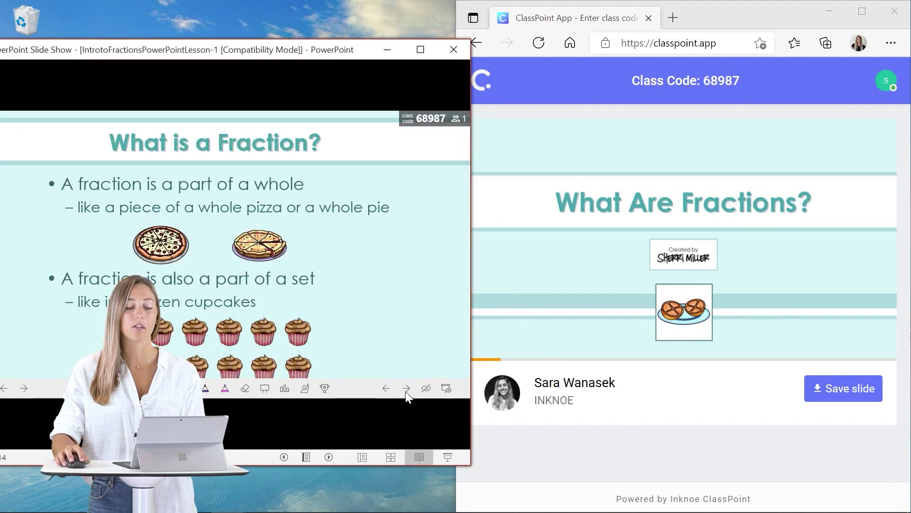
{"action": "left_click", "coordinate": [406, 389]}
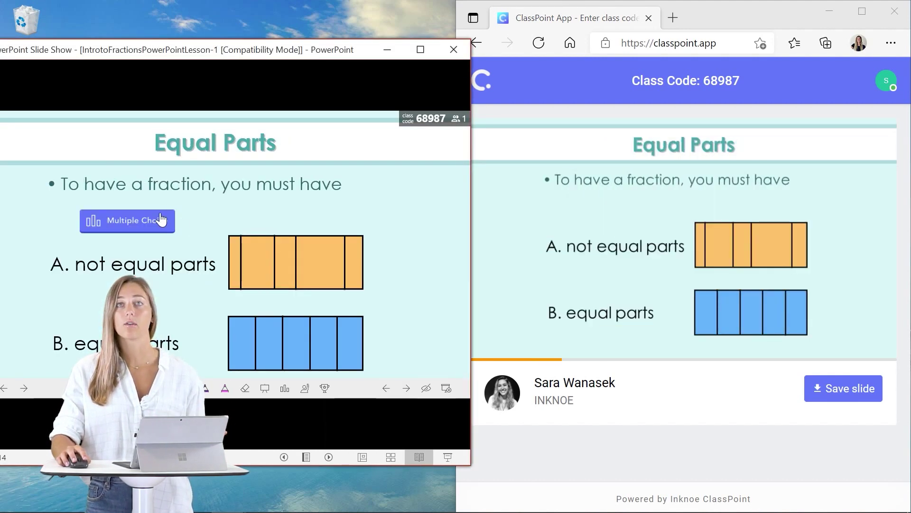
{"action": "left_click", "coordinate": [164, 217]}
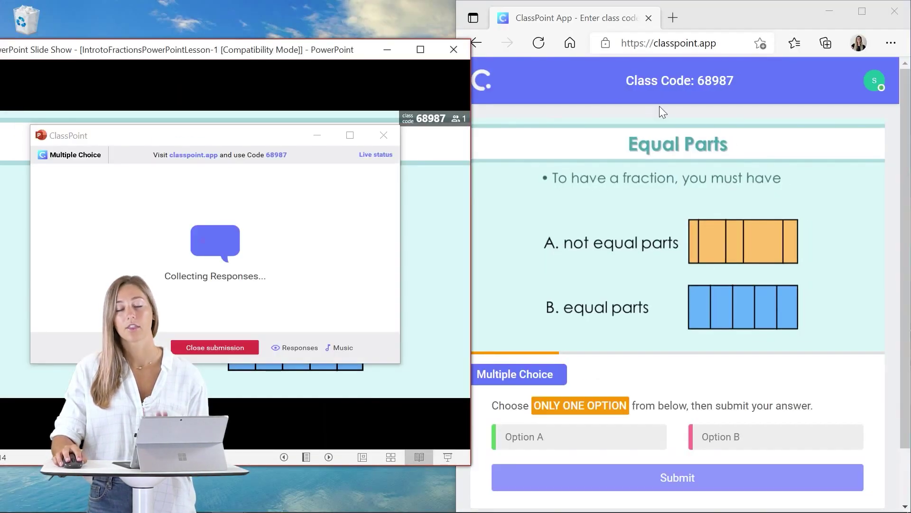
Submit Option B as the student, then close submissions and the results window
{"action": "left_click", "coordinate": [806, 435]}
{"action": "left_click", "coordinate": [788, 476]}
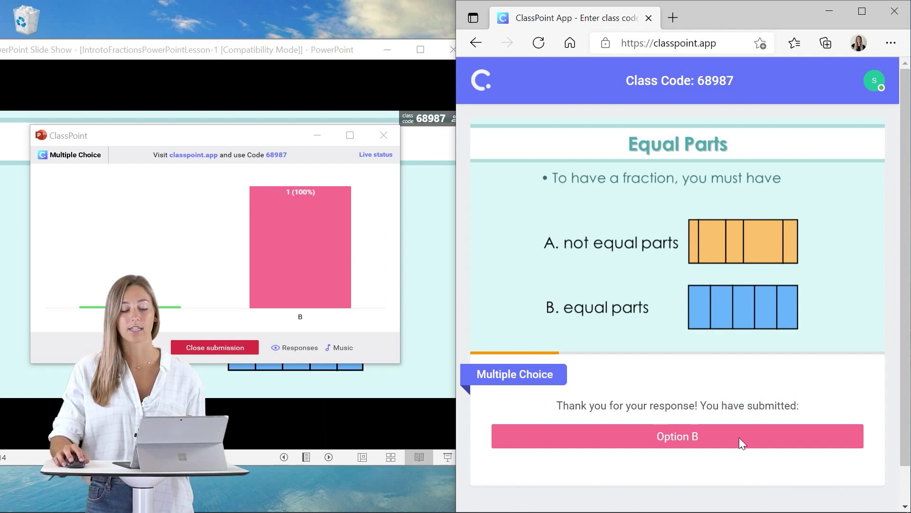
{"action": "left_click", "coordinate": [326, 348]}
{"action": "left_click", "coordinate": [226, 347]}
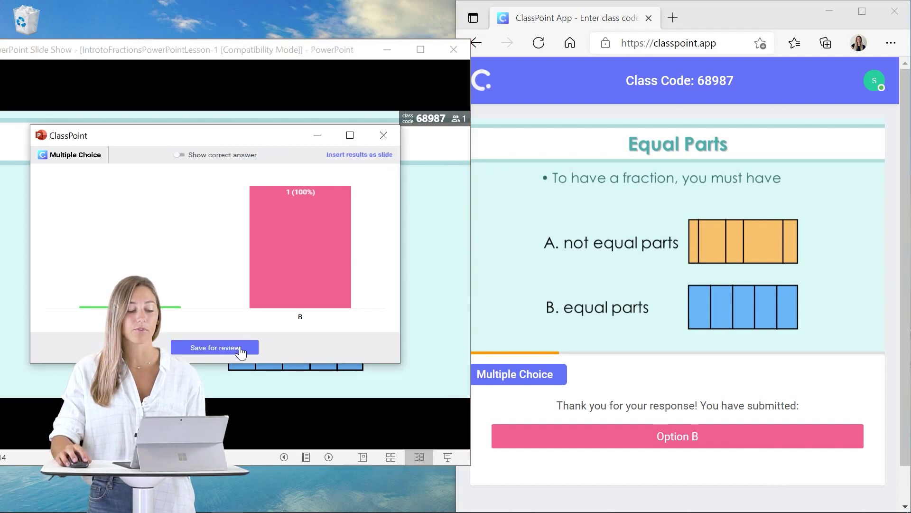
{"action": "left_click", "coordinate": [240, 349]}
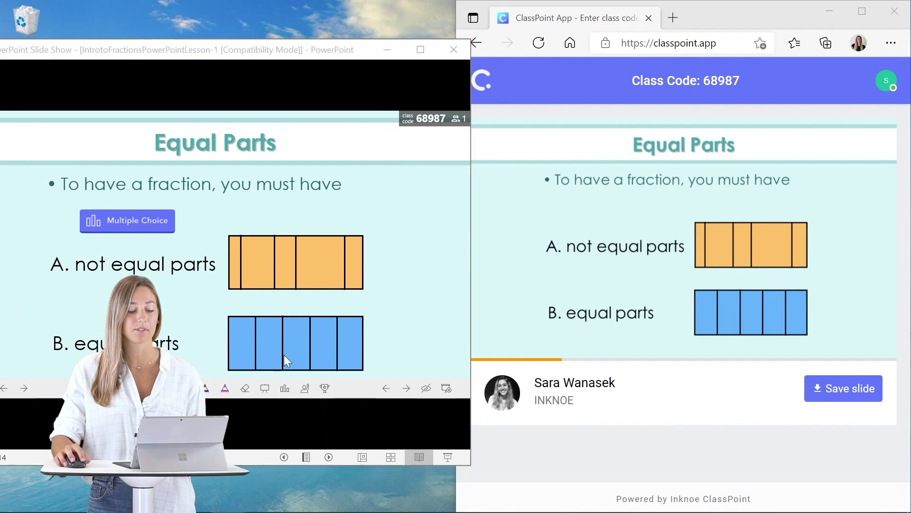
Send 'What does a fraction look like?' for drawing, submit a teal ½, and close submissions
{"action": "left_click", "coordinate": [412, 388]}
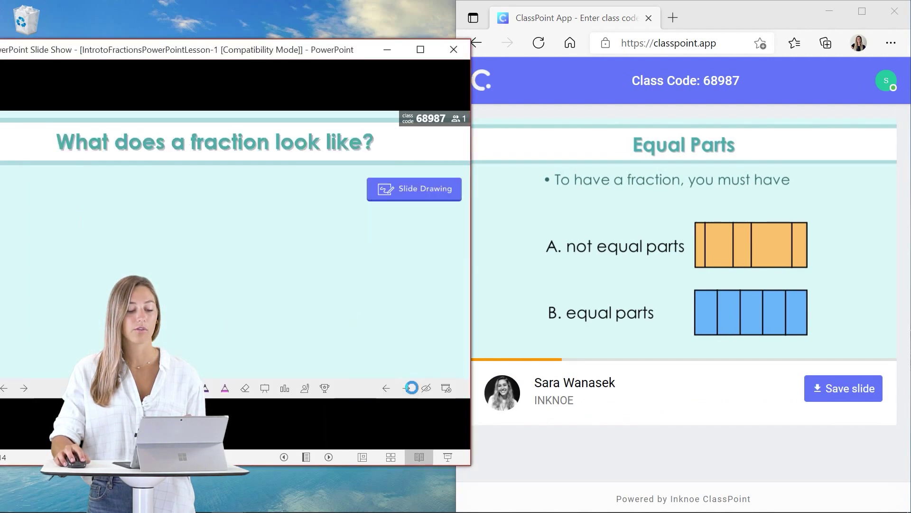
{"action": "left_click", "coordinate": [425, 197]}
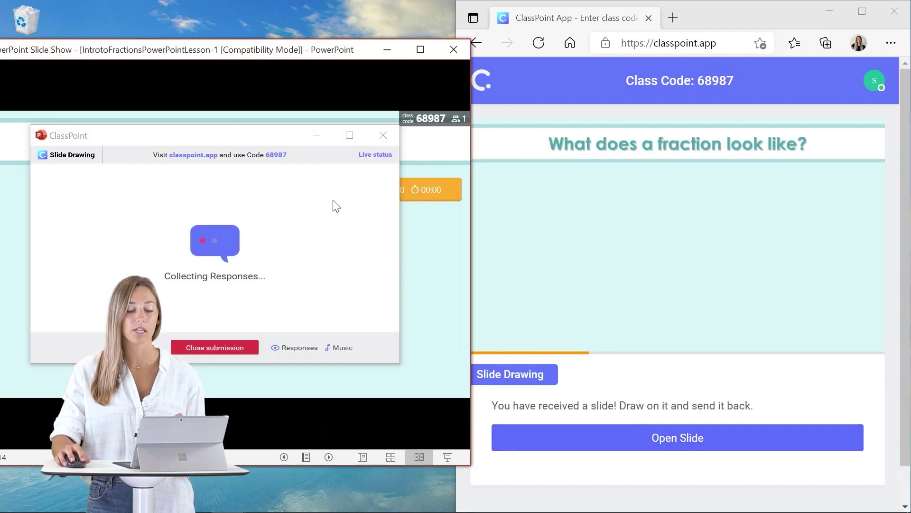
{"action": "left_click", "coordinate": [628, 435]}
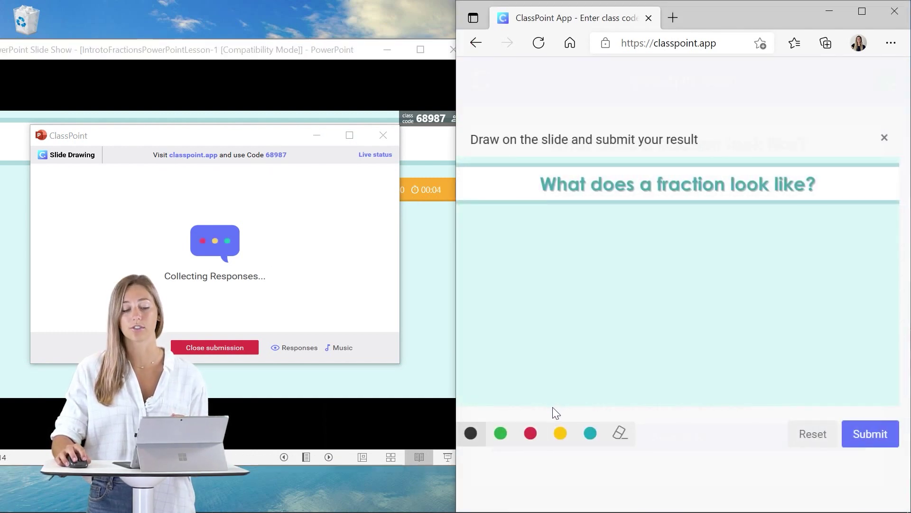
{"action": "left_click", "coordinate": [588, 433]}
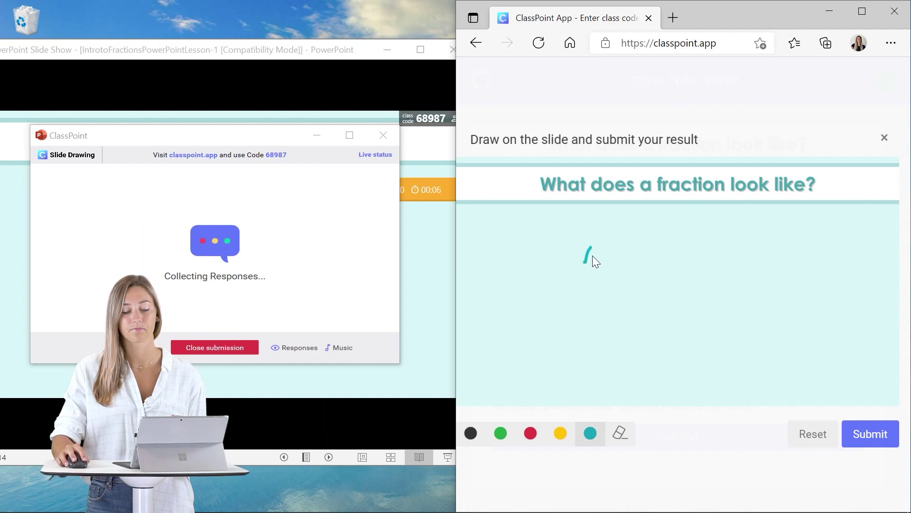
{"action": "left_click", "coordinate": [873, 435]}
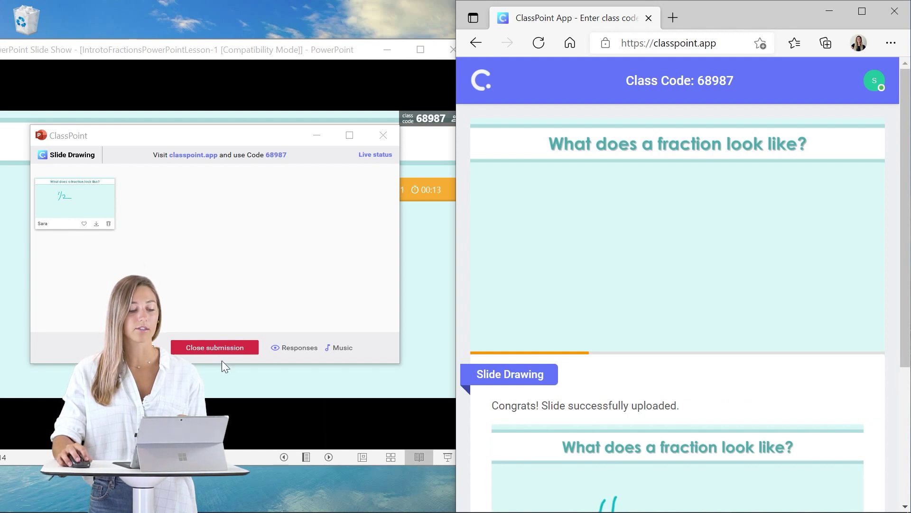
{"action": "left_click", "coordinate": [212, 349]}
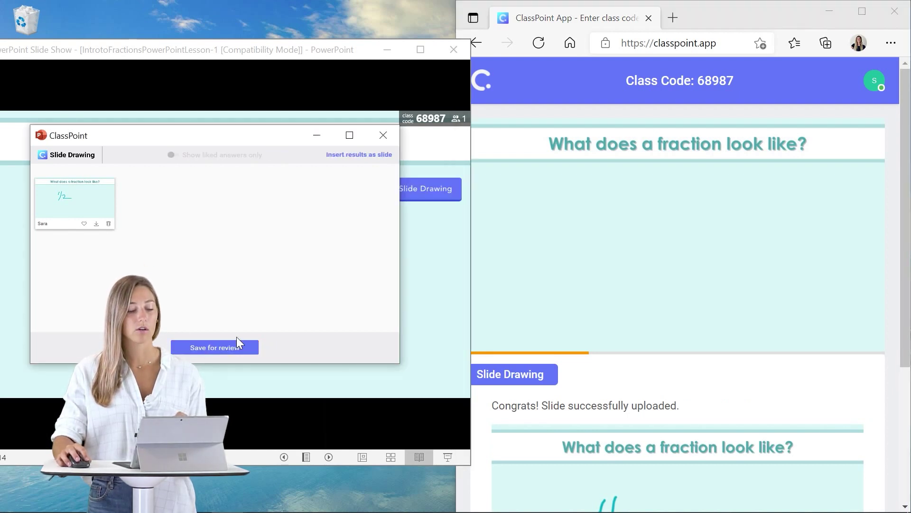
Close the drawing responses, advance to Parts of a Set, and insert a blackboard whiteboard
{"action": "left_click", "coordinate": [226, 350]}
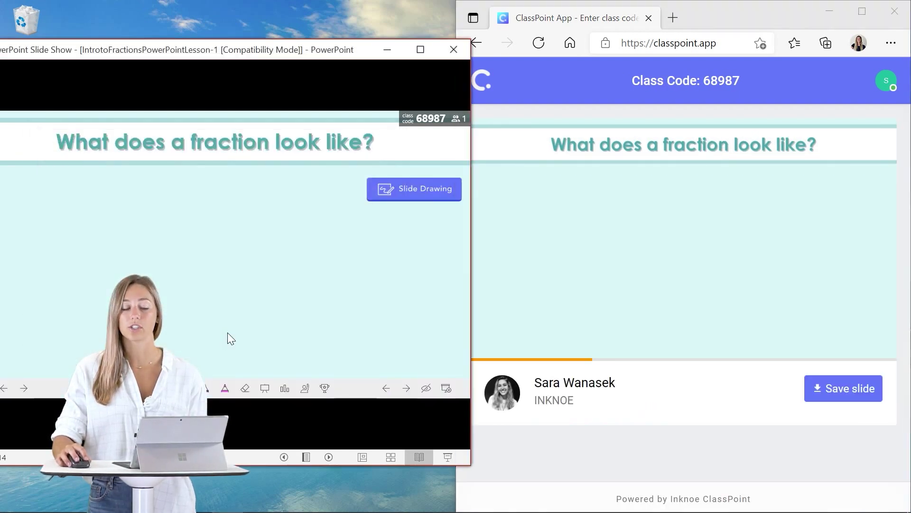
{"action": "left_click", "coordinate": [407, 388]}
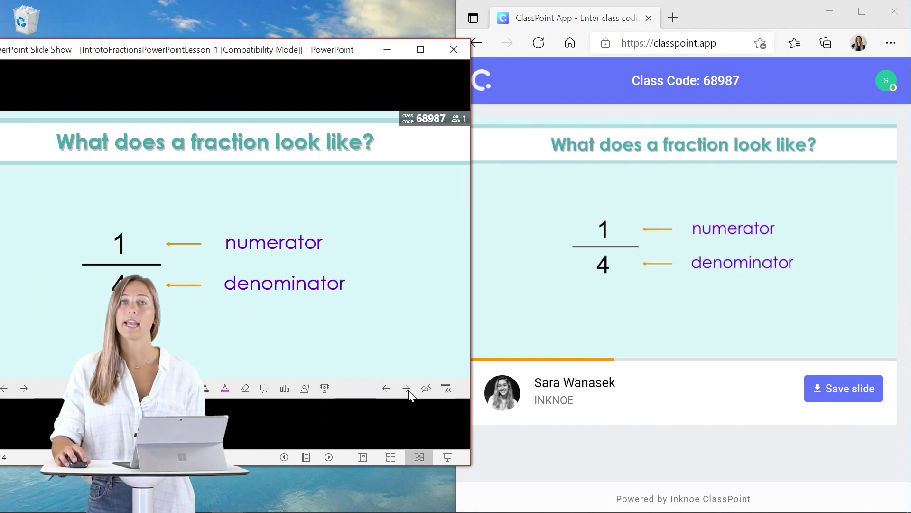
{"action": "left_click", "coordinate": [406, 388]}
{"action": "left_click", "coordinate": [406, 389]}
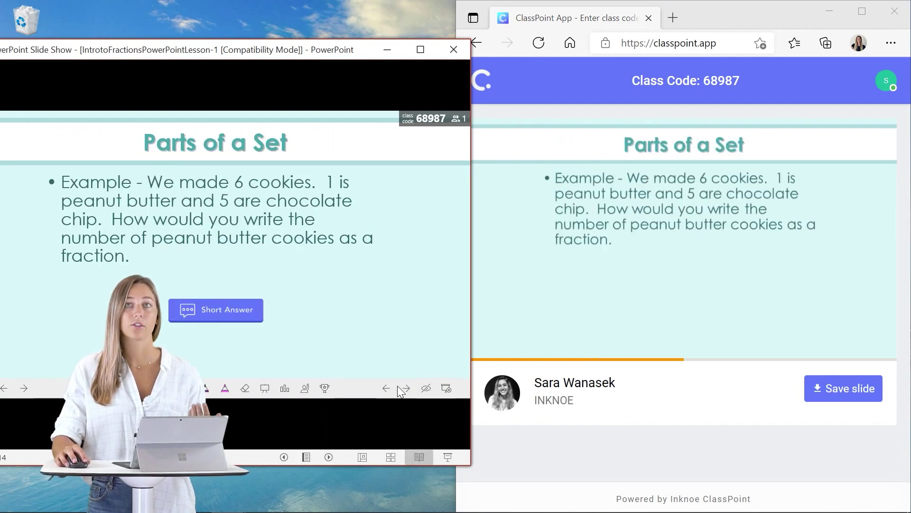
{"action": "left_click", "coordinate": [265, 389]}
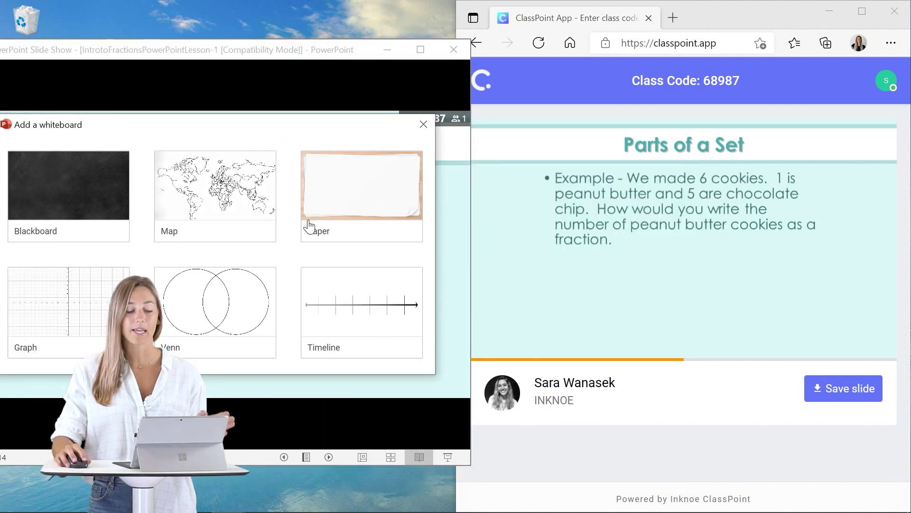
{"action": "left_click", "coordinate": [78, 188]}
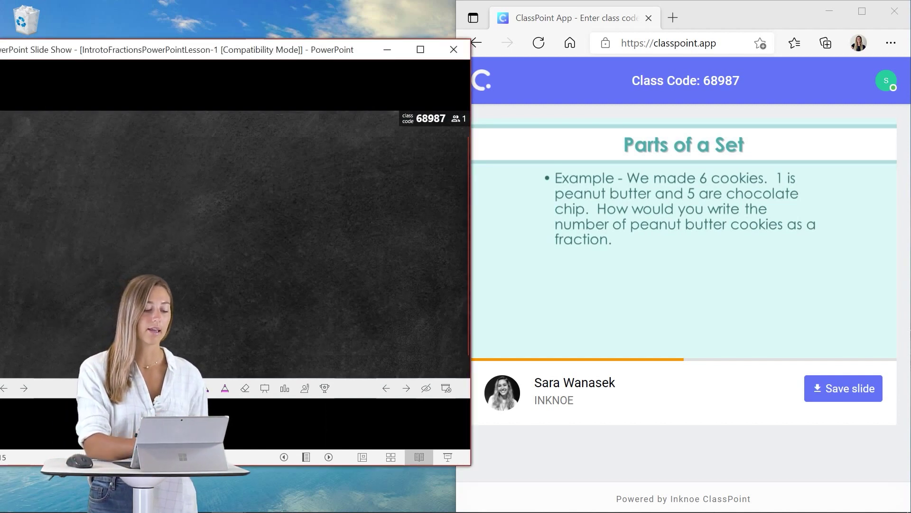
Handwrite letters followed by a dot on the blackboard with the ClassPoint pen
{"action": "left_click_drag", "start_coordinate": [34, 144], "coordinate": [35, 157]}
{"action": "left_click_drag", "start_coordinate": [49, 148], "coordinate": [49, 164]}
{"action": "left_click_drag", "start_coordinate": [50, 145], "coordinate": [63, 164]}
{"action": "left_click", "coordinate": [66, 157]}
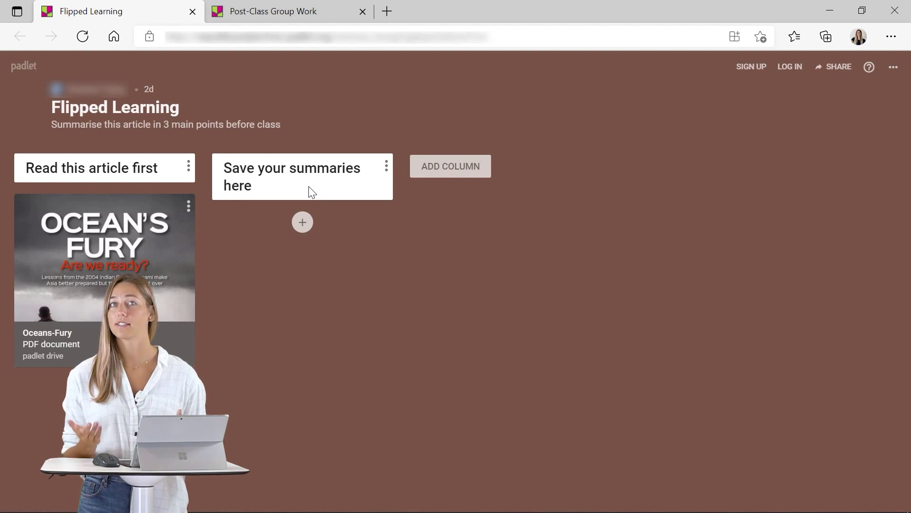
Switch to the Post-Class Group Work tab showing the birth-rate factor map
{"action": "left_click", "coordinate": [293, 18]}
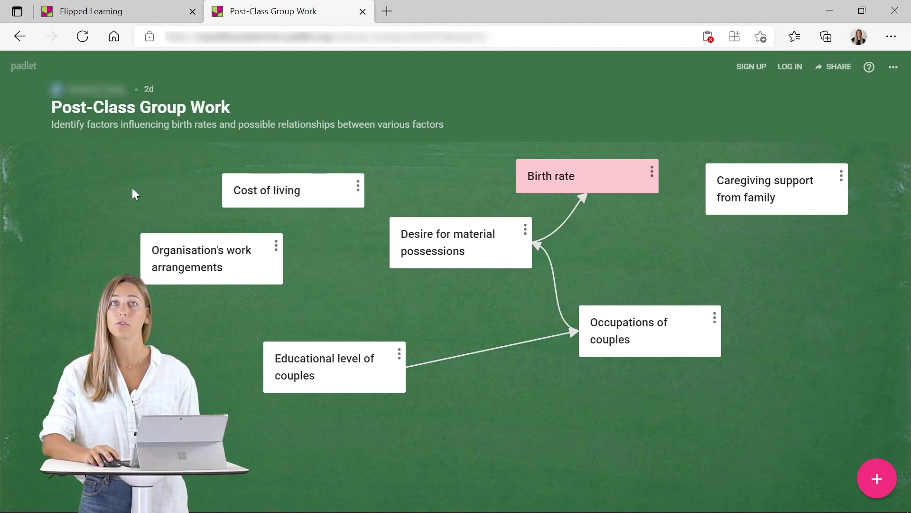
Add a new blank post with the pink + button, closing its attachment picker unused
{"action": "left_click", "coordinate": [877, 478]}
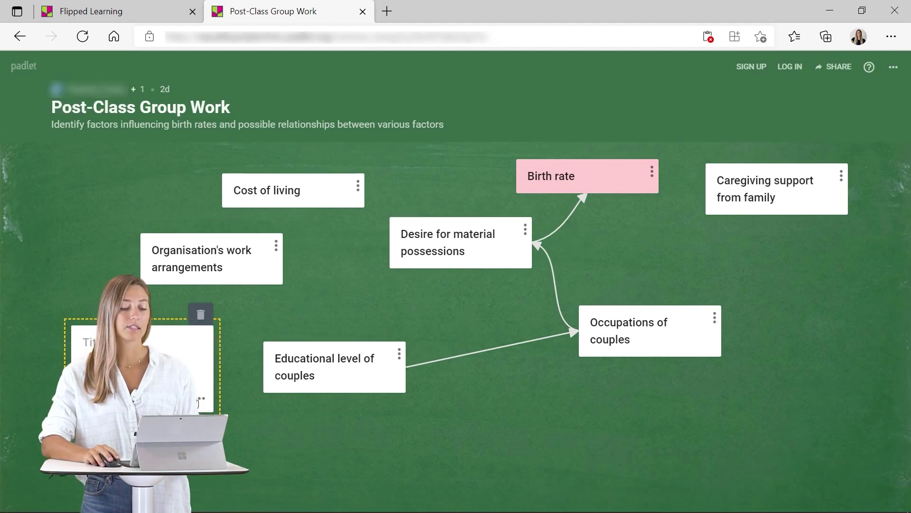
{"action": "left_click", "coordinate": [209, 393]}
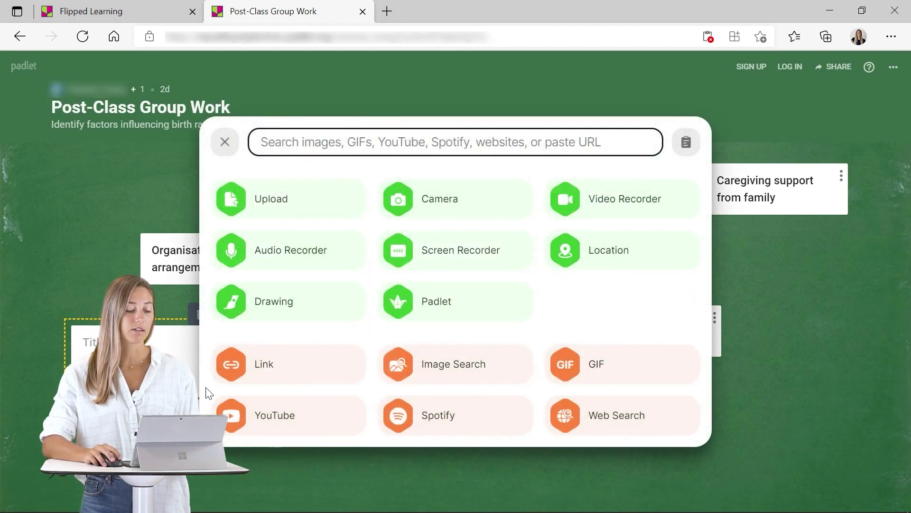
{"action": "left_click", "coordinate": [796, 343]}
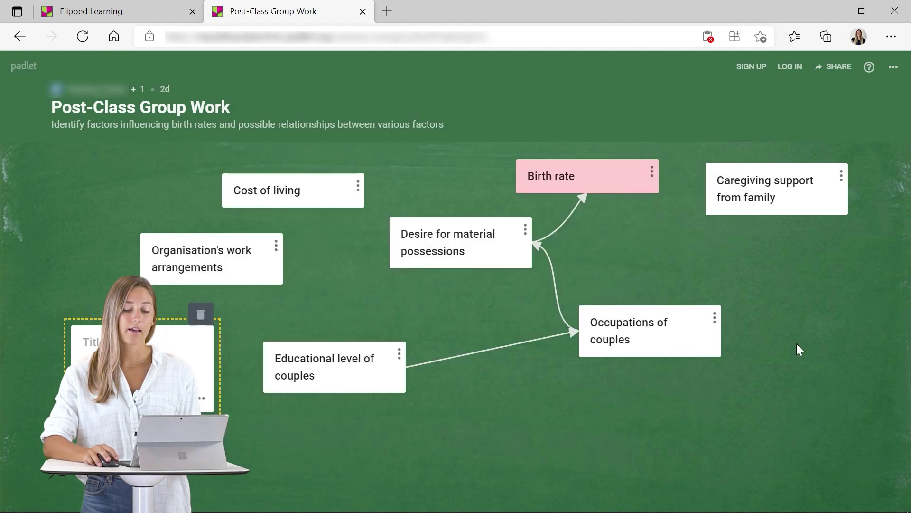